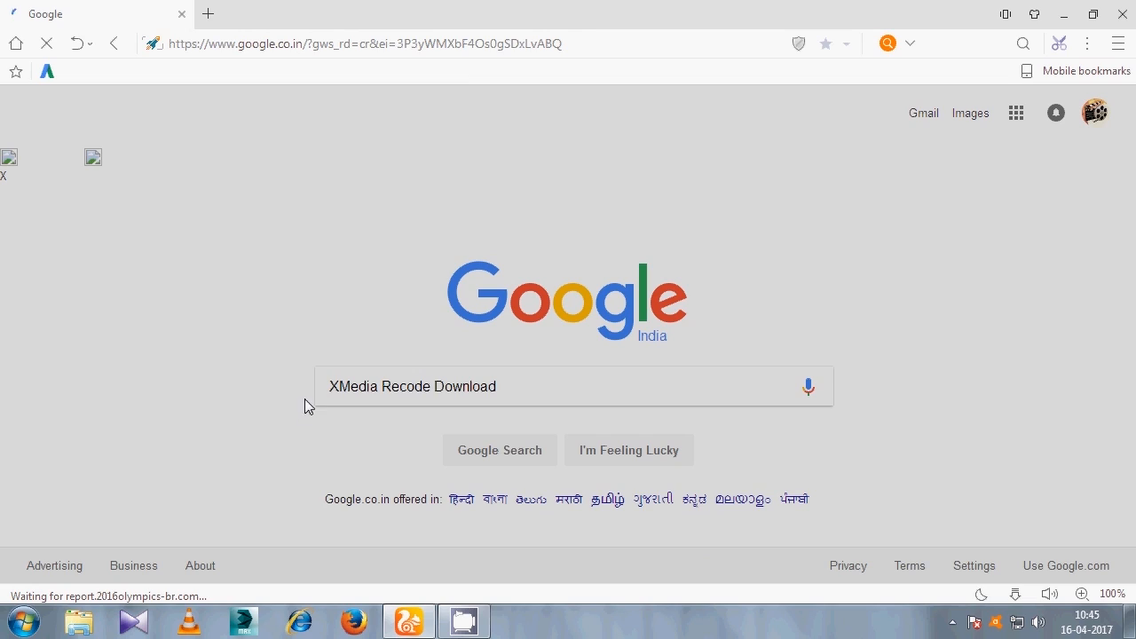
Search Google for "XMedia Recode Download" and open the download page on xmedia-recode.de.
{"action": "left_click_drag", "start_coordinate": [336, 384], "coordinate": [494, 391]}
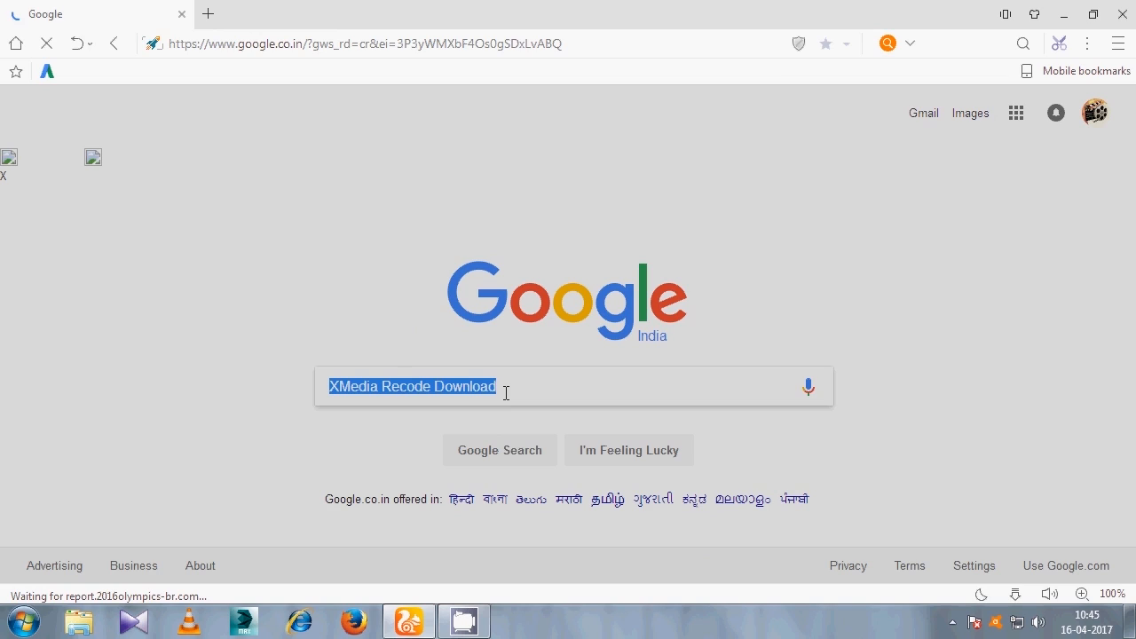
{"action": "key", "text": "Return"}
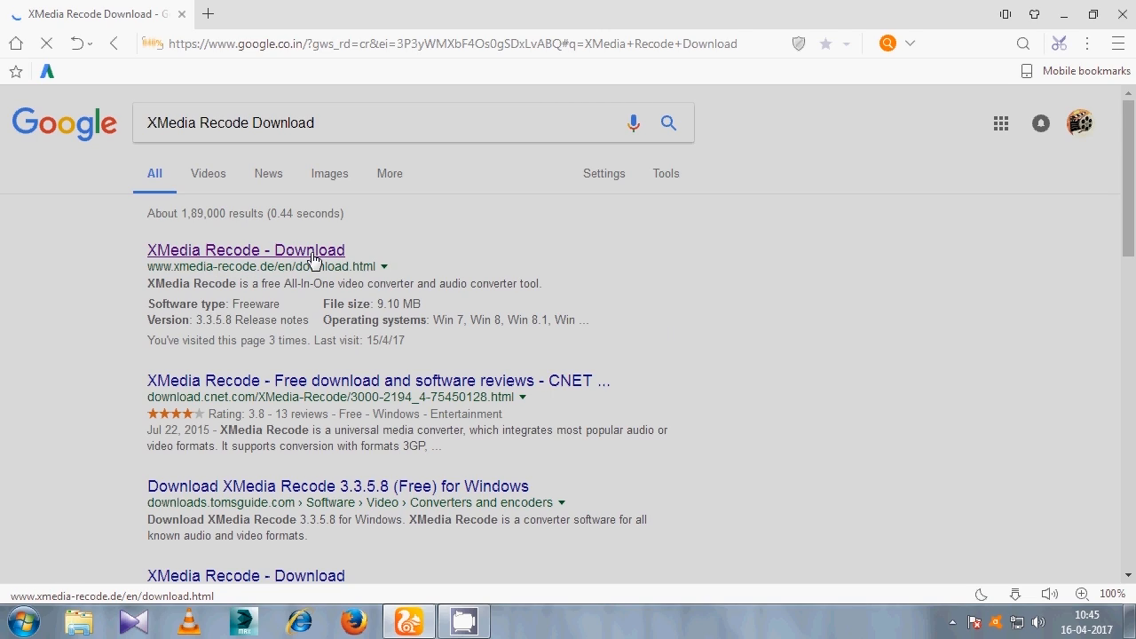
{"action": "left_click", "coordinate": [222, 259]}
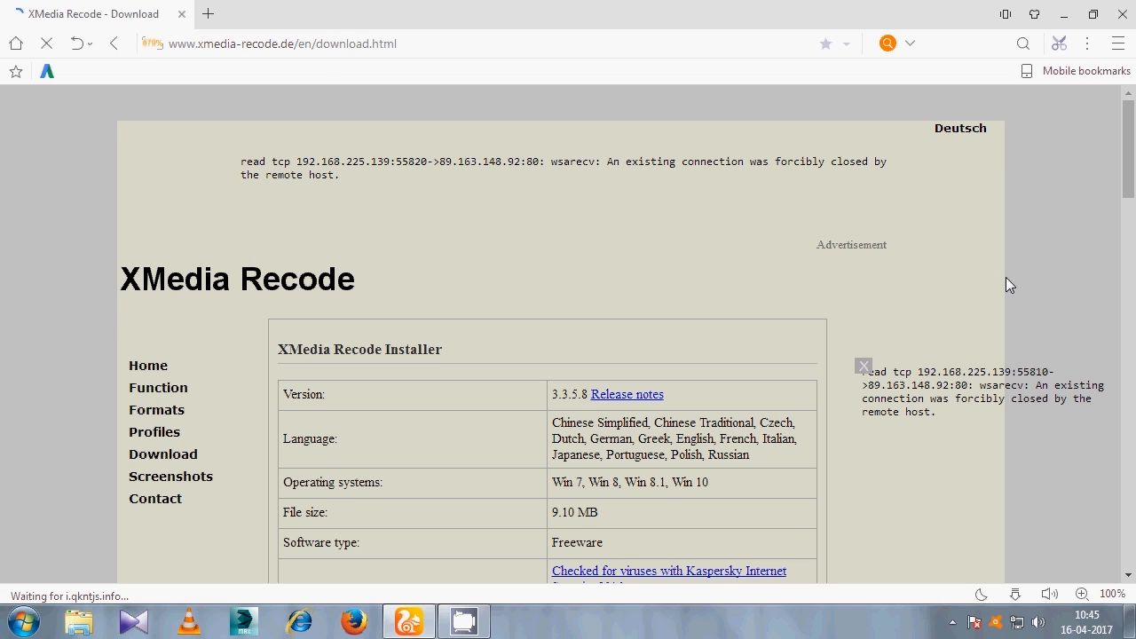
Download the XMedia Recode 3.3.5.8 installer from the page to D:\app.
{"action": "scroll", "coordinate": [1005, 280], "scroll_direction": "down", "scroll_amount": 1}
{"action": "scroll", "coordinate": [1005, 281], "scroll_direction": "down", "scroll_amount": 3}
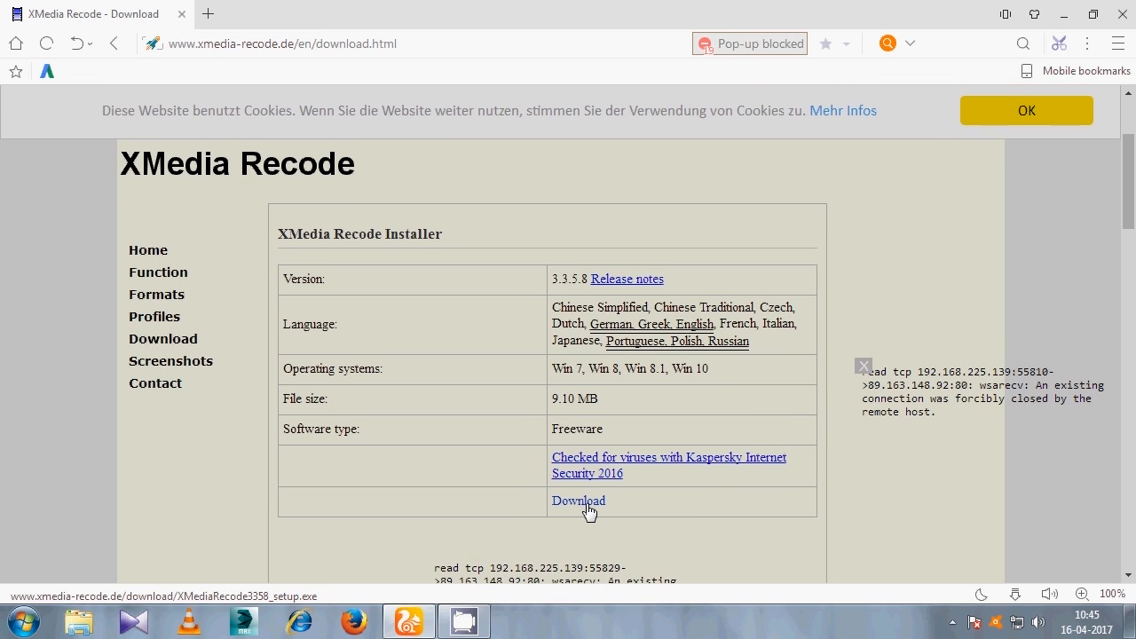
{"action": "left_click", "coordinate": [588, 513]}
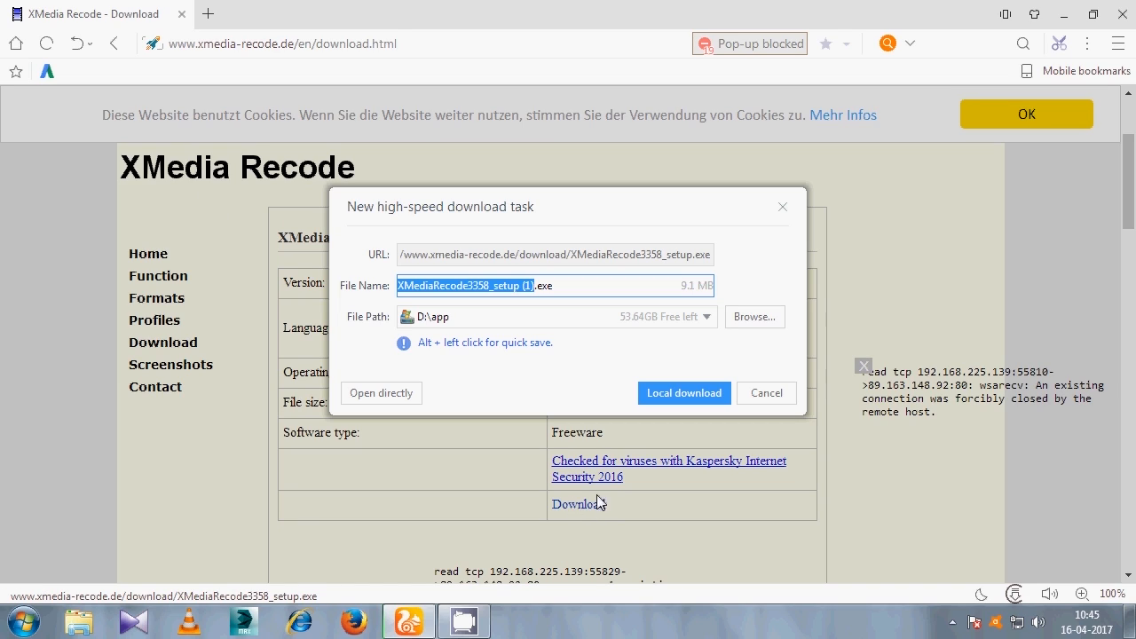
{"action": "left_click", "coordinate": [665, 398]}
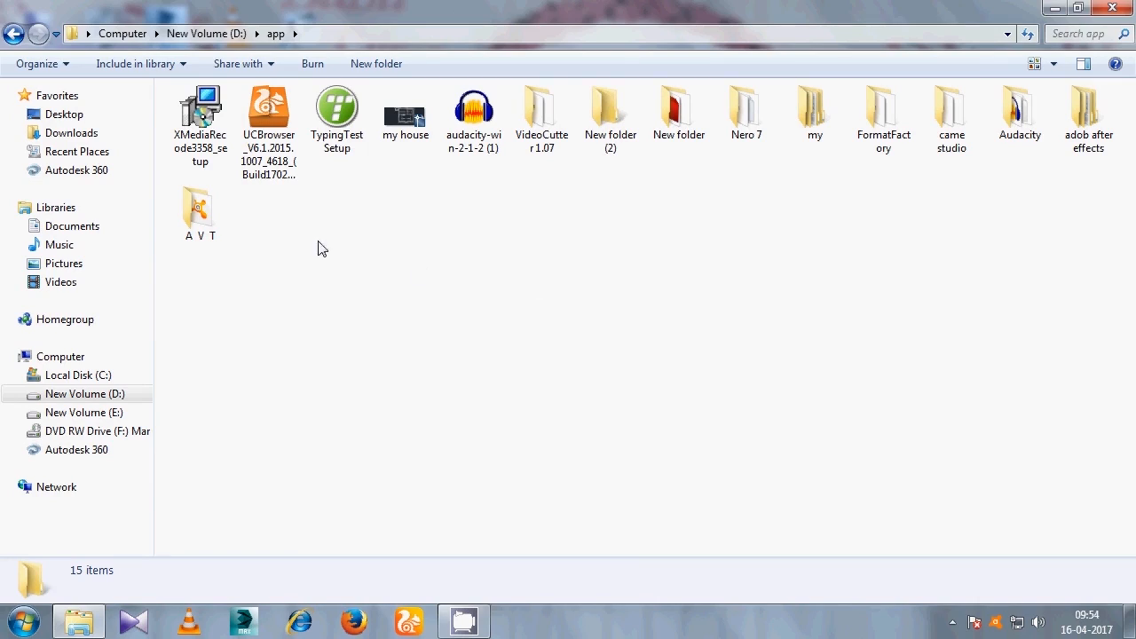
Run XMediaRecode3358_setup from D:\app as administrator with English as the setup language.
{"action": "left_click", "coordinate": [223, 129]}
{"action": "right_click", "coordinate": [223, 129]}
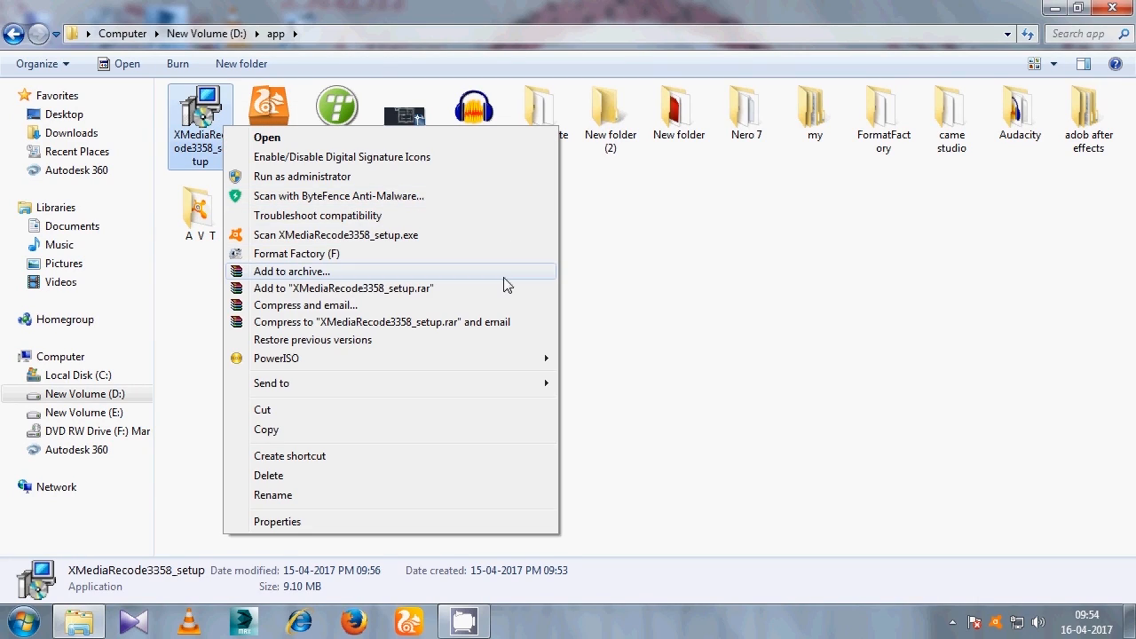
{"action": "left_click", "coordinate": [325, 177]}
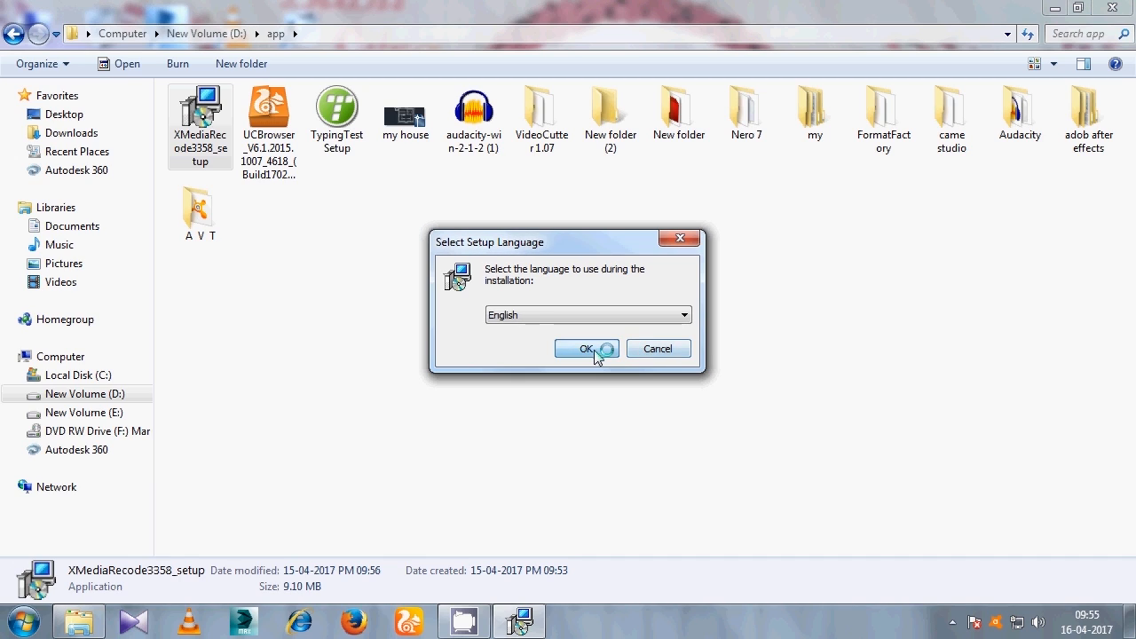
{"action": "left_click", "coordinate": [591, 349]}
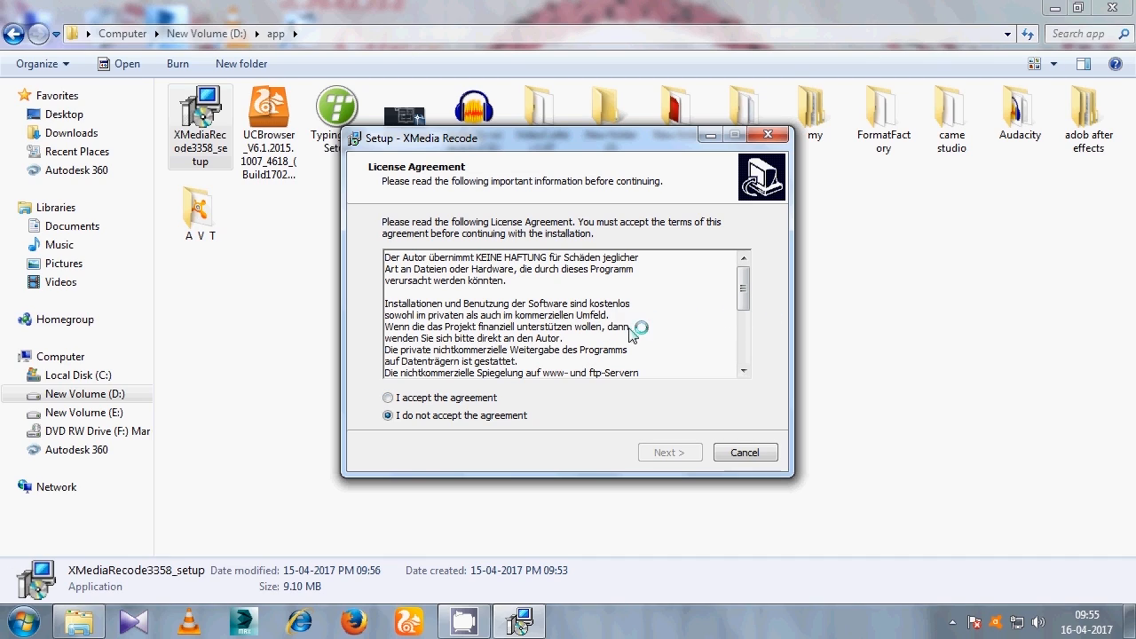
Read through the license agreement, accept it and continue the setup.
{"action": "scroll", "coordinate": [748, 324], "scroll_direction": "down", "scroll_amount": 5}
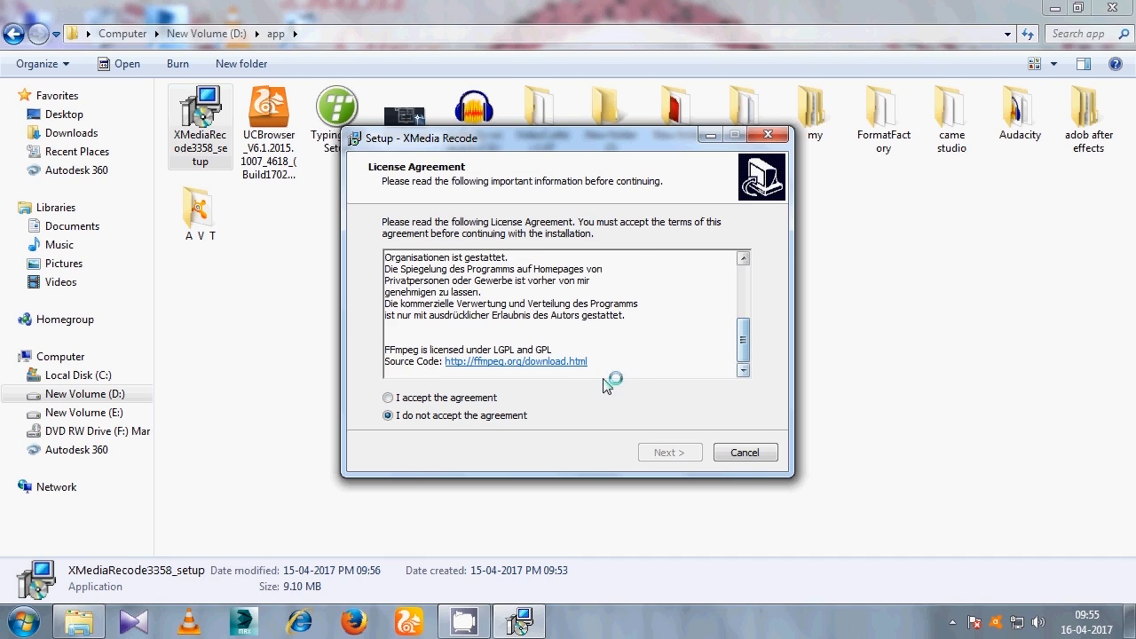
{"action": "left_click", "coordinate": [412, 400]}
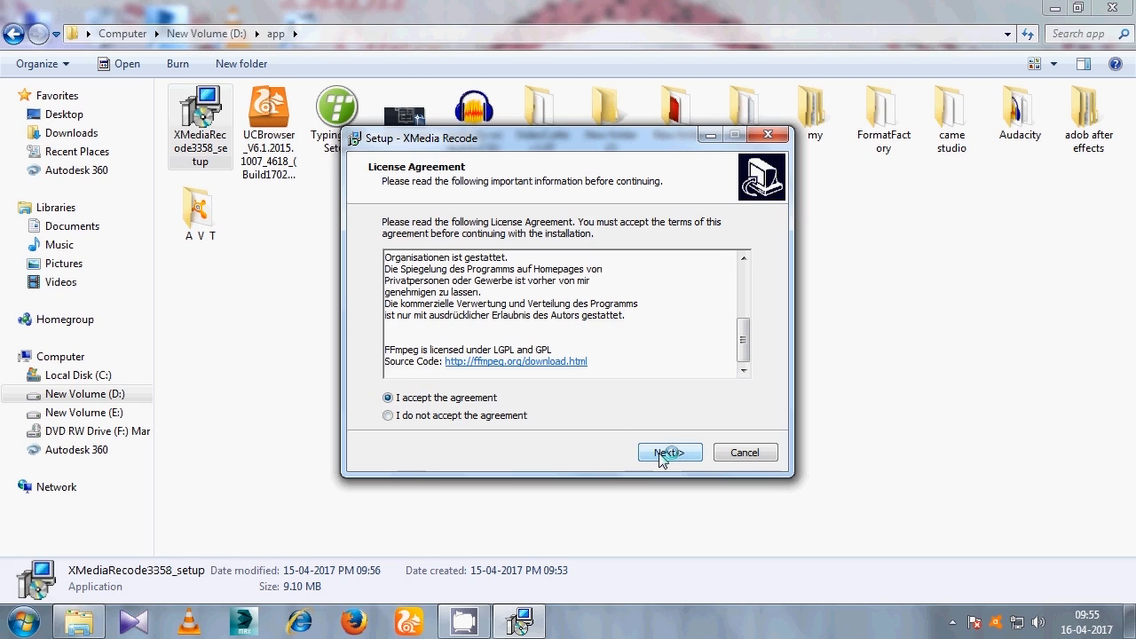
{"action": "left_click", "coordinate": [664, 454]}
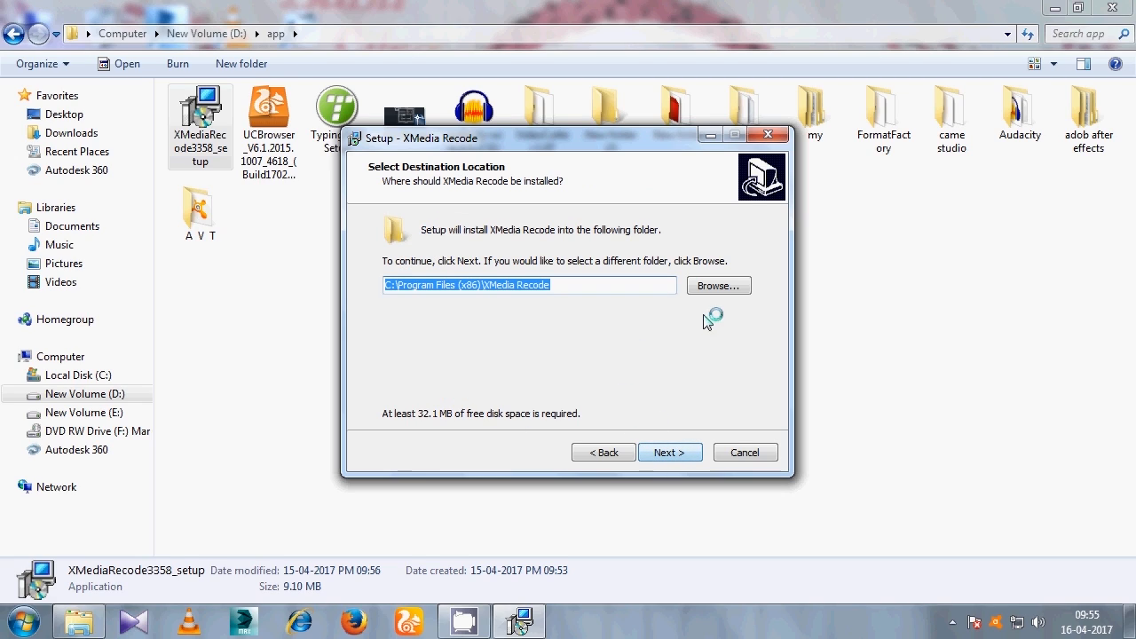
Set the installation folder to D:\app\XMedia Recode and continue the setup.
{"action": "left_click", "coordinate": [718, 285]}
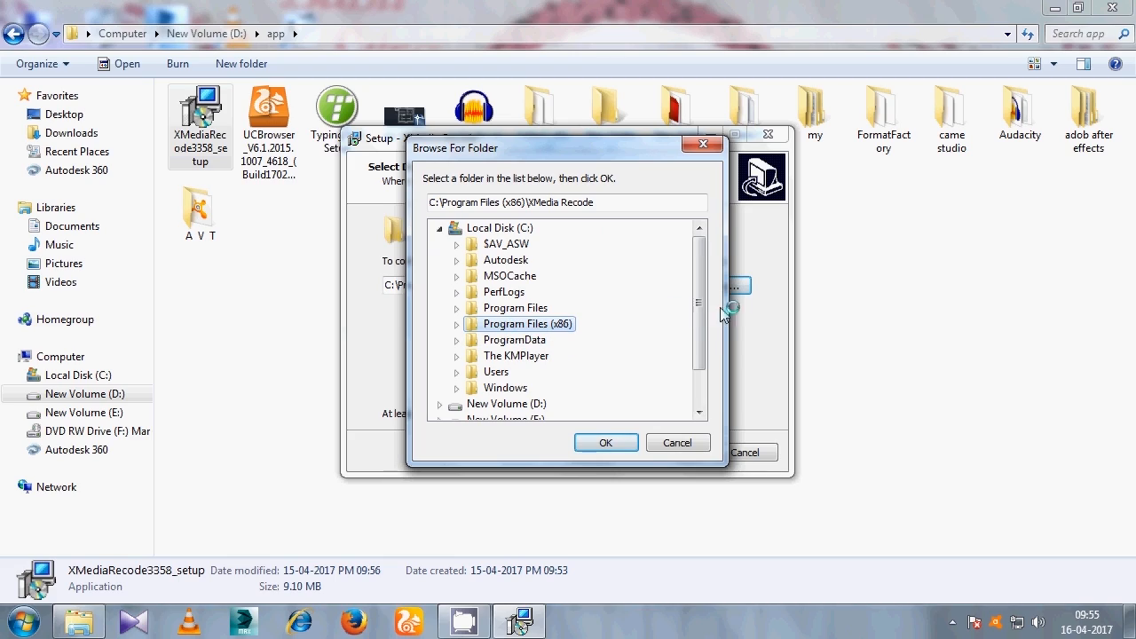
{"action": "scroll", "coordinate": [697, 315], "scroll_direction": "down", "scroll_amount": 1}
{"action": "left_click", "coordinate": [522, 356]}
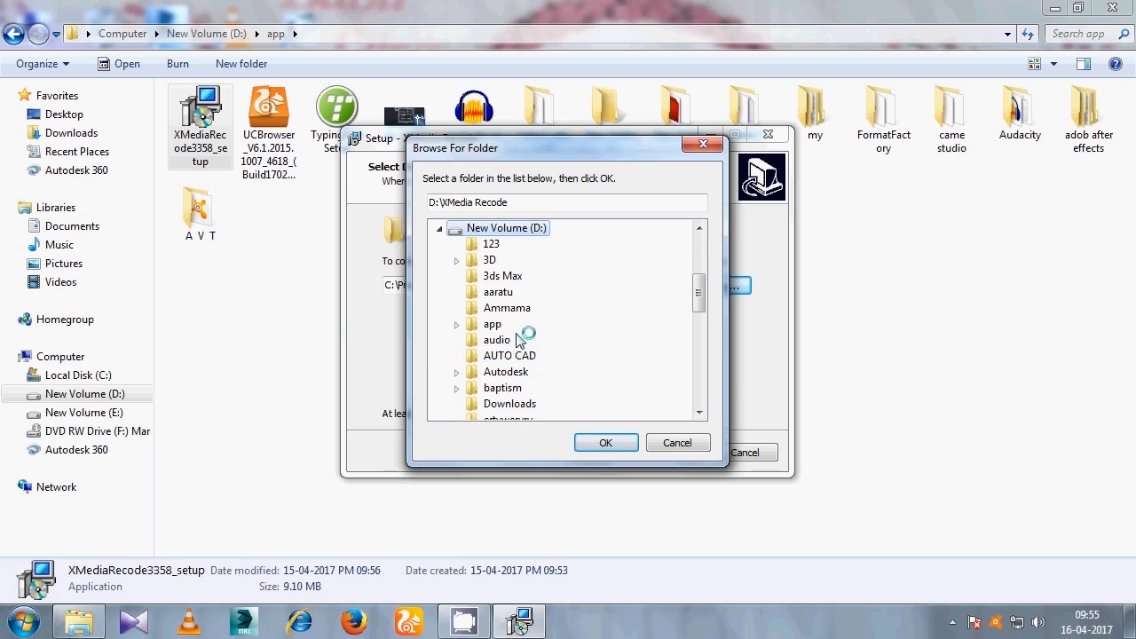
{"action": "left_click", "coordinate": [501, 324]}
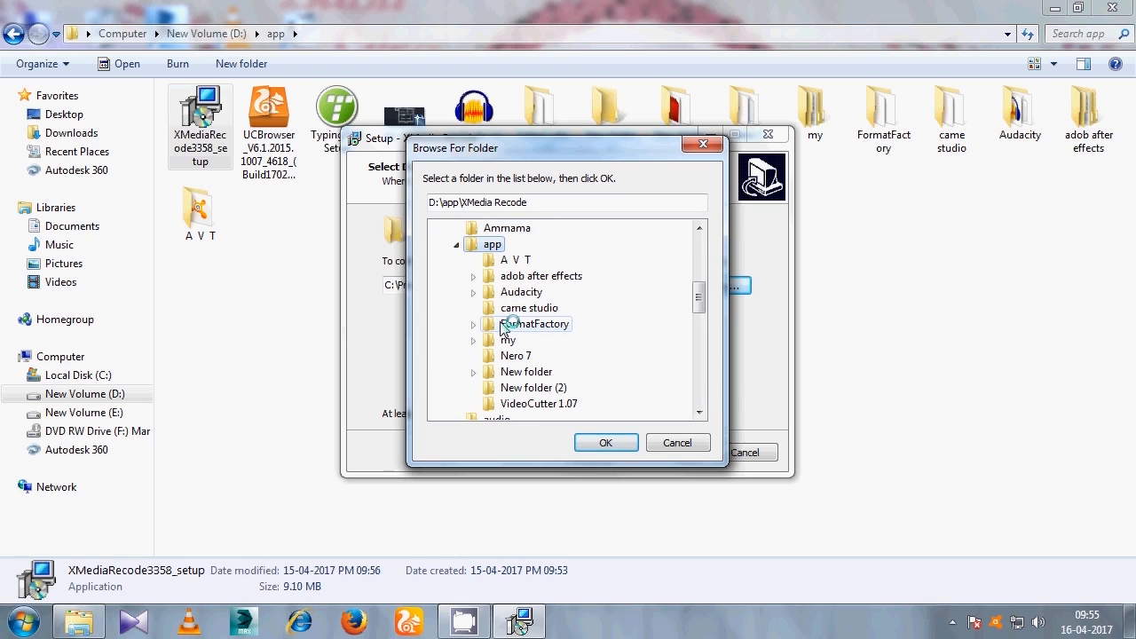
{"action": "left_click", "coordinate": [607, 442]}
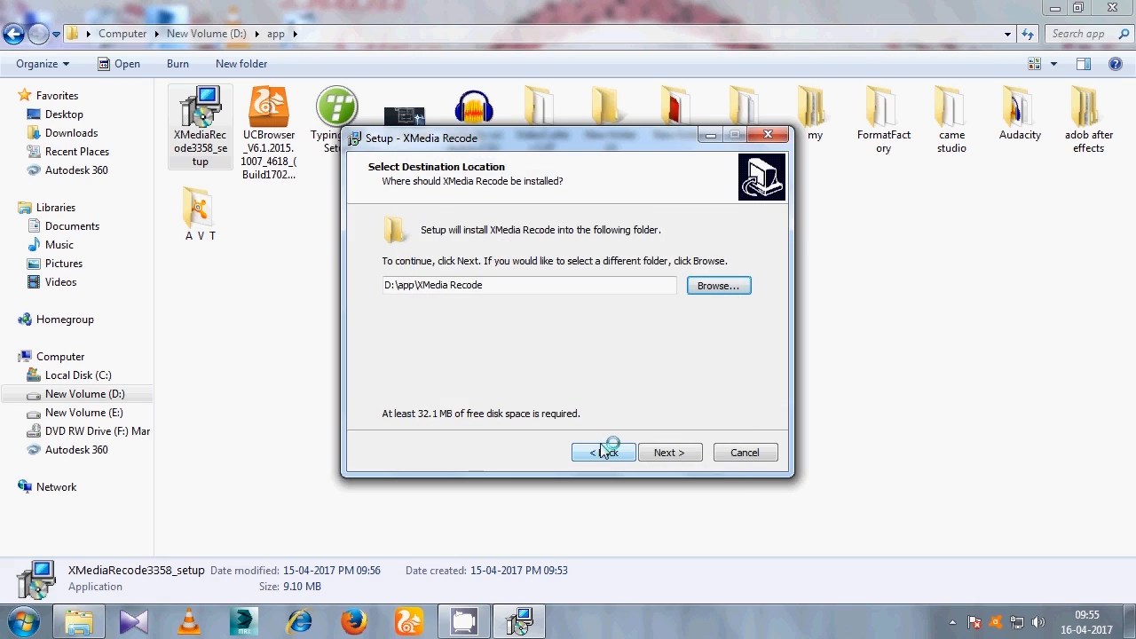
{"action": "left_click", "coordinate": [665, 452]}
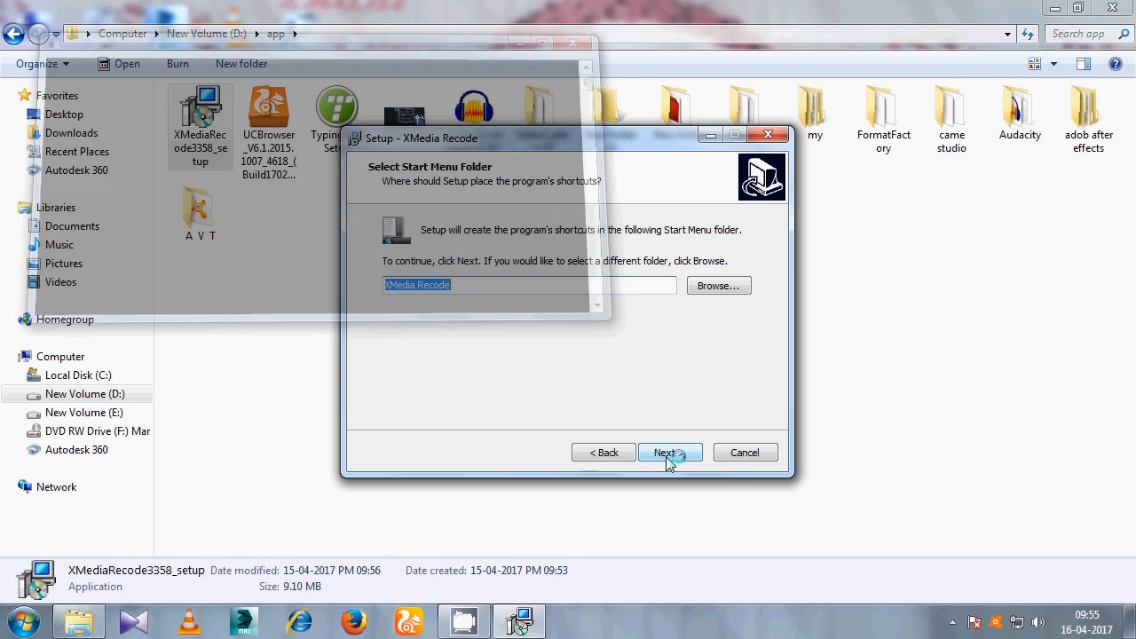
Keep the default Start Menu folder, enable the desktop shortcut, and install and launch XMedia Recode.
{"action": "left_click", "coordinate": [665, 453]}
{"action": "left_click", "coordinate": [504, 278]}
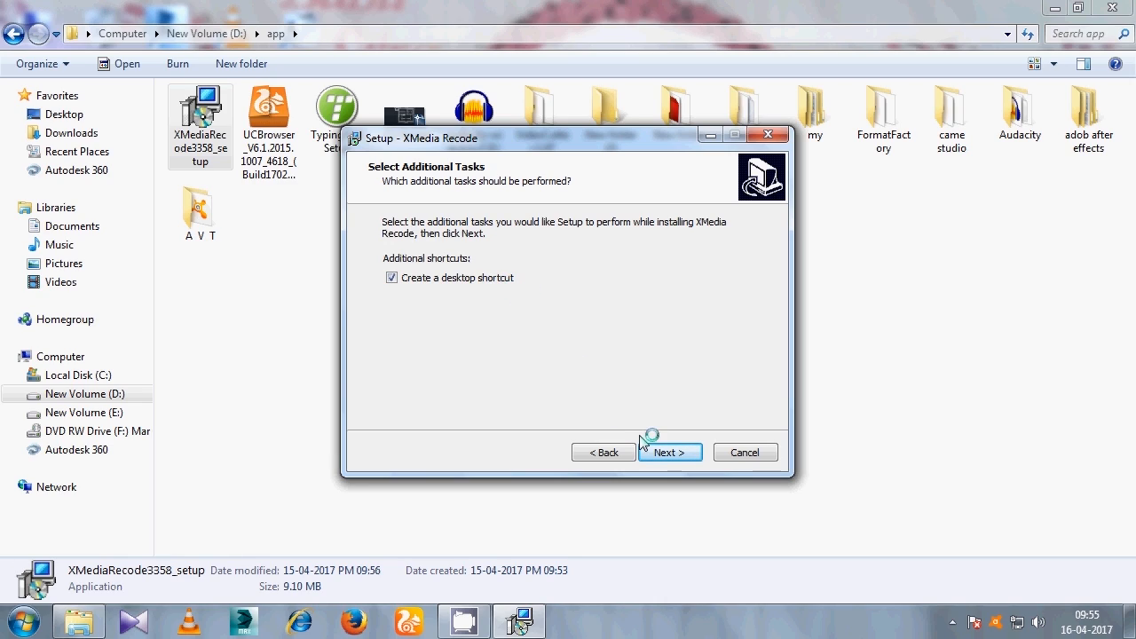
{"action": "left_click", "coordinate": [663, 452]}
{"action": "left_click", "coordinate": [672, 455]}
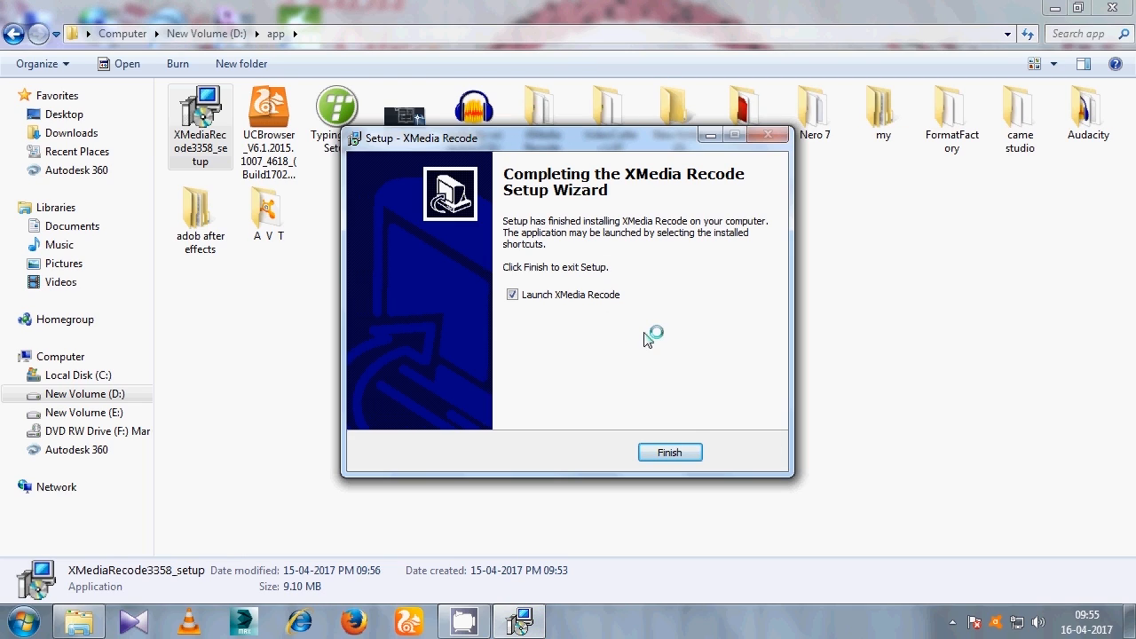
{"action": "left_click", "coordinate": [670, 453]}
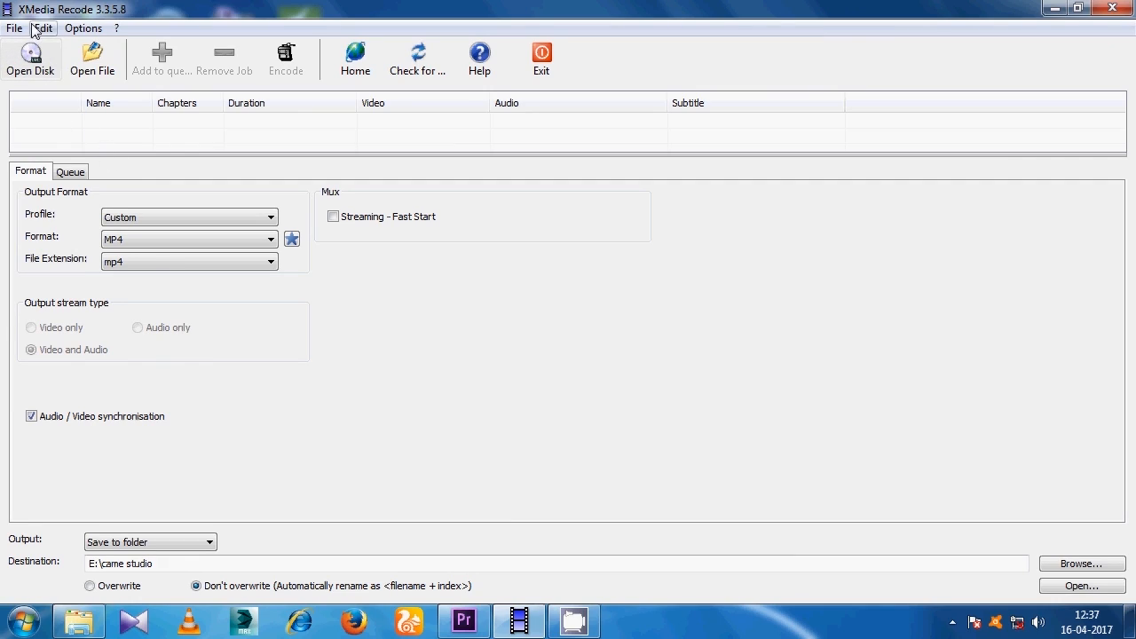
Load the Remo (2016) MKV clip from the cutt folder on E: into XMedia Recode and select it.
{"action": "left_click", "coordinate": [79, 620]}
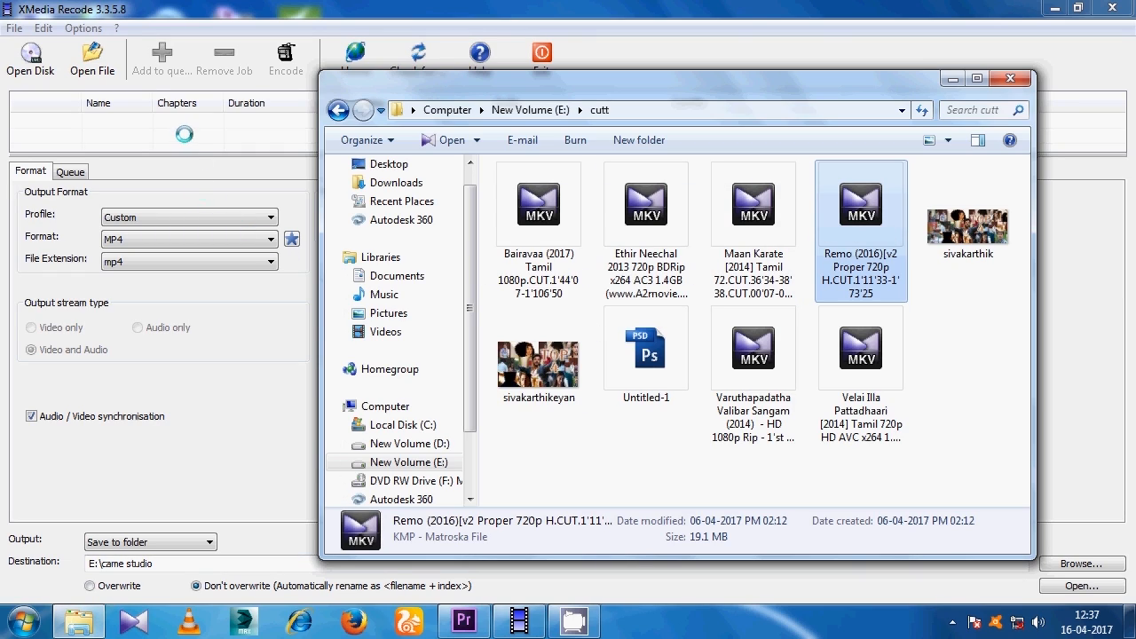
{"action": "left_click", "coordinate": [1007, 81]}
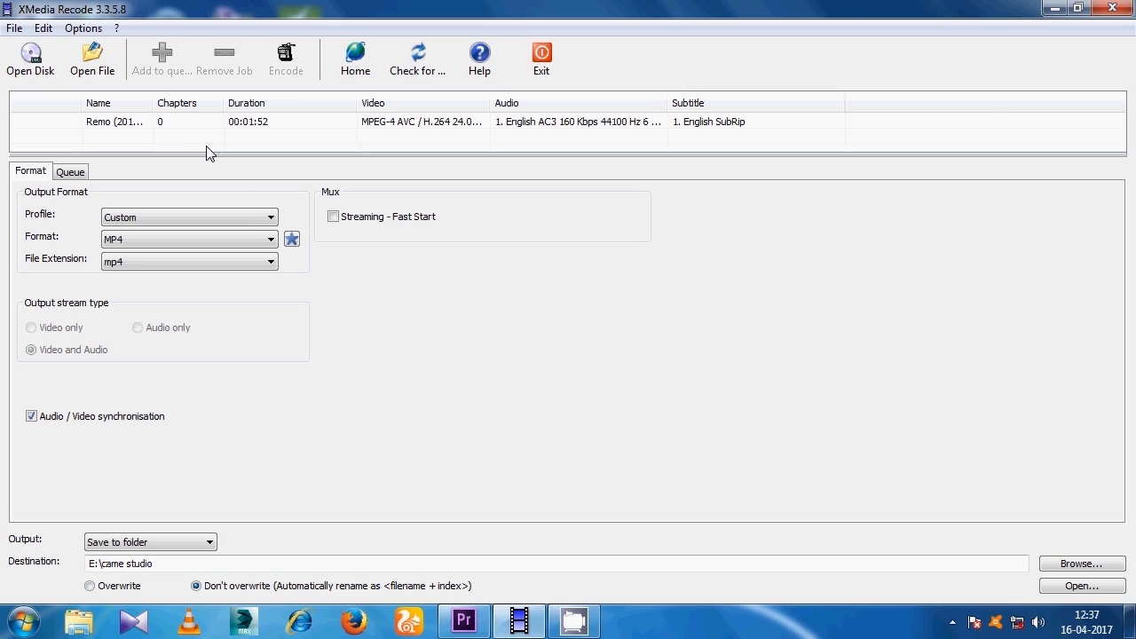
{"action": "left_click", "coordinate": [107, 127]}
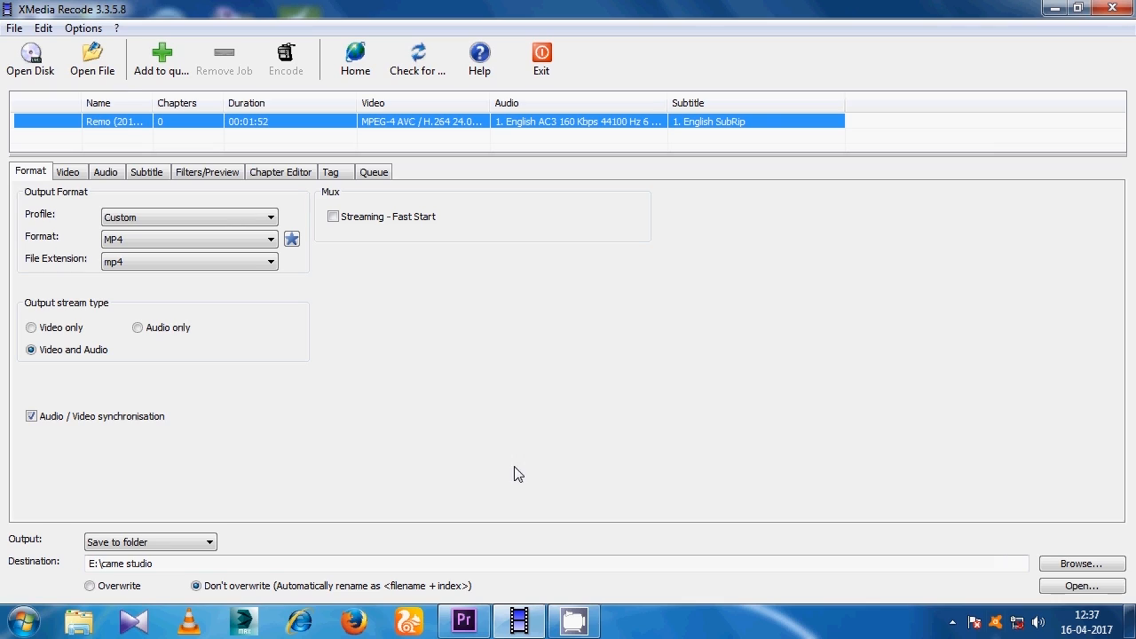
Set the video stream's mode to Copy for the selected Remo clip.
{"action": "left_click", "coordinate": [74, 174]}
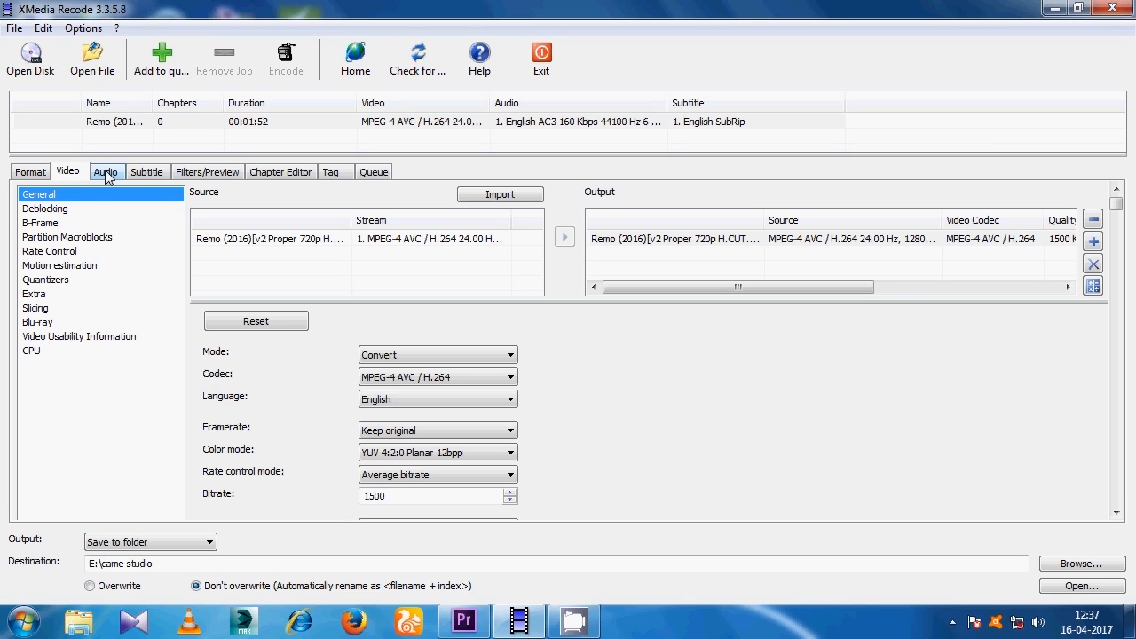
{"action": "left_click", "coordinate": [386, 356]}
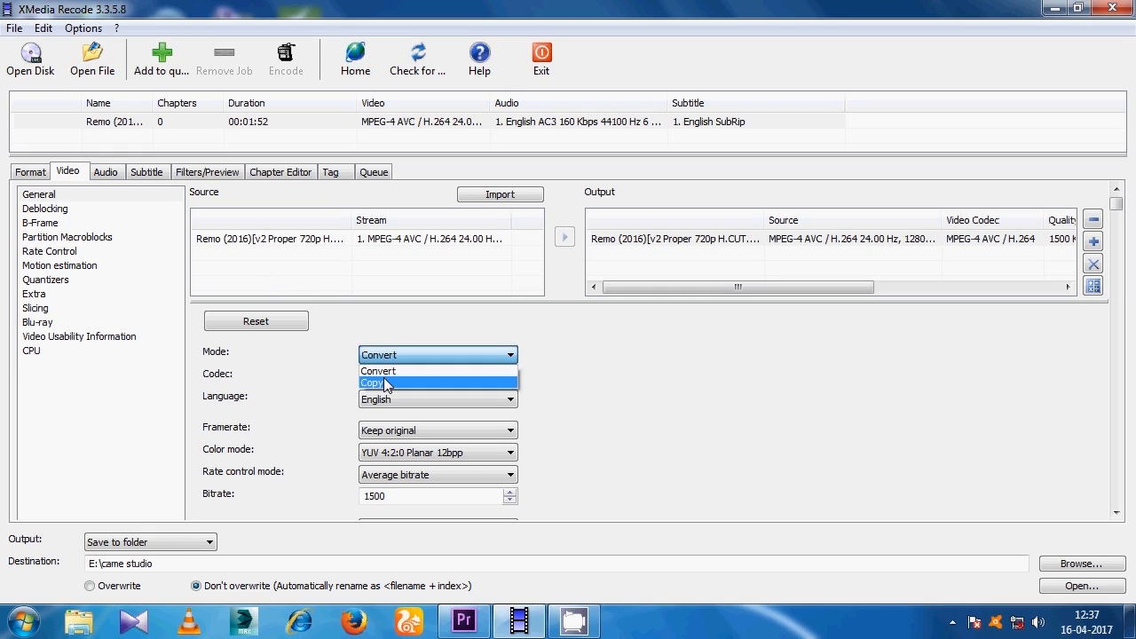
{"action": "left_click", "coordinate": [383, 381]}
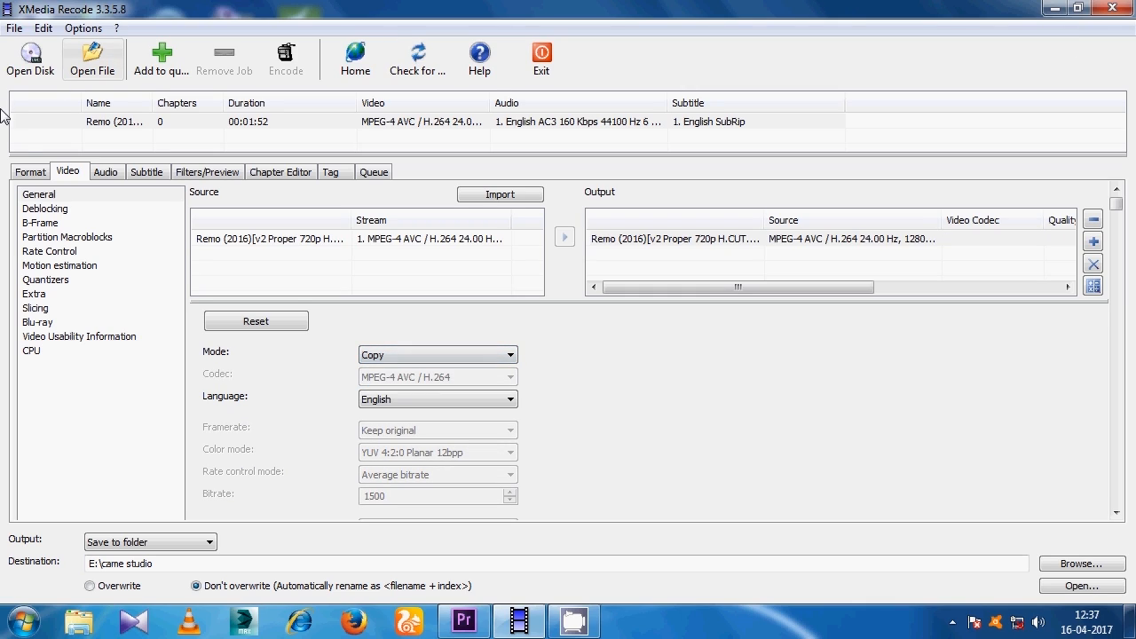
Try Copy as the audio stream's mode and set it back to Convert.
{"action": "left_click", "coordinate": [106, 173]}
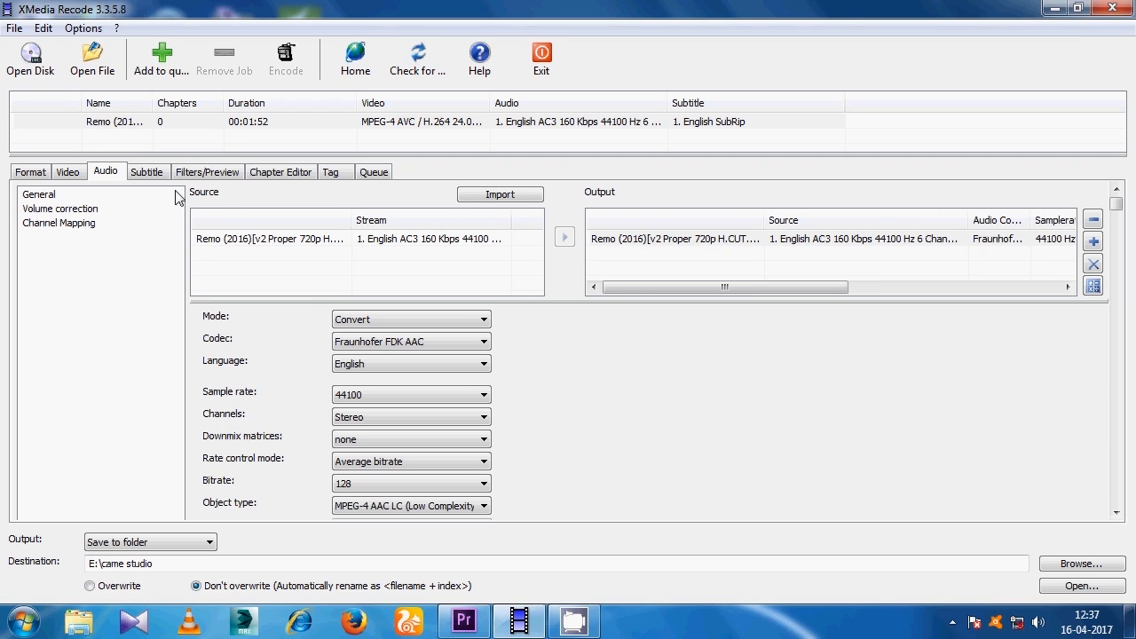
{"action": "left_click", "coordinate": [411, 312]}
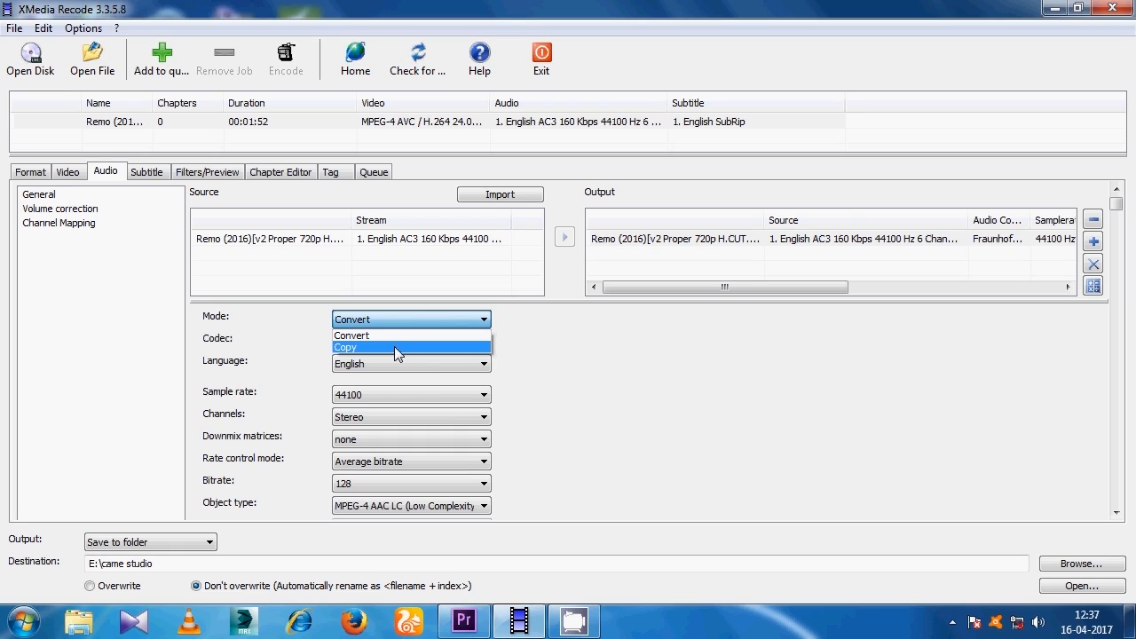
{"action": "left_click", "coordinate": [394, 346]}
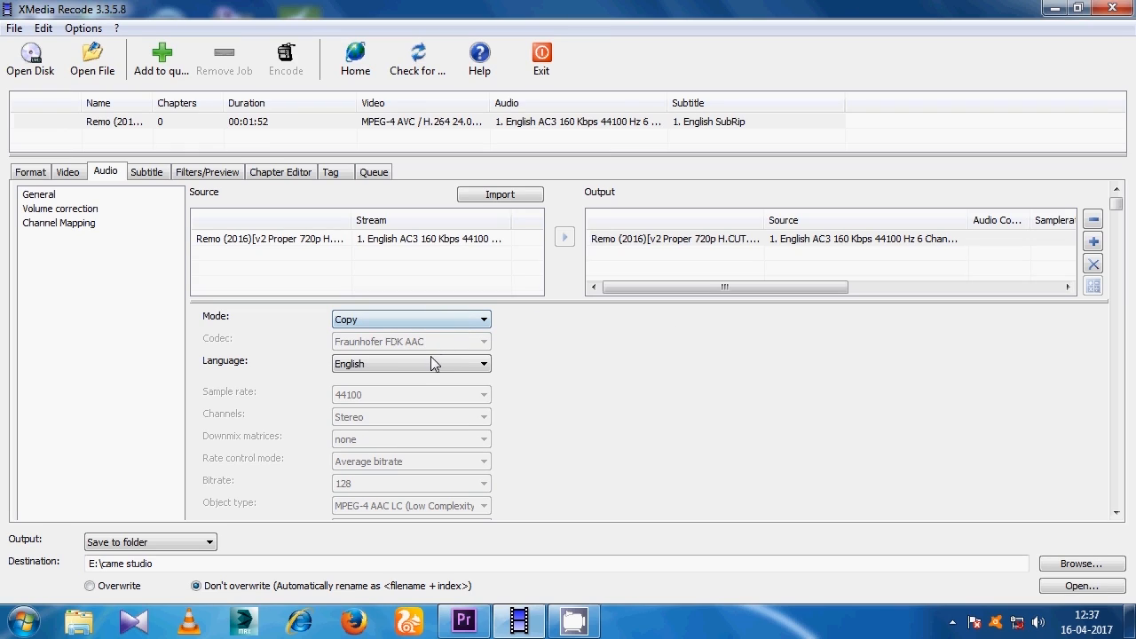
{"action": "left_click", "coordinate": [421, 318]}
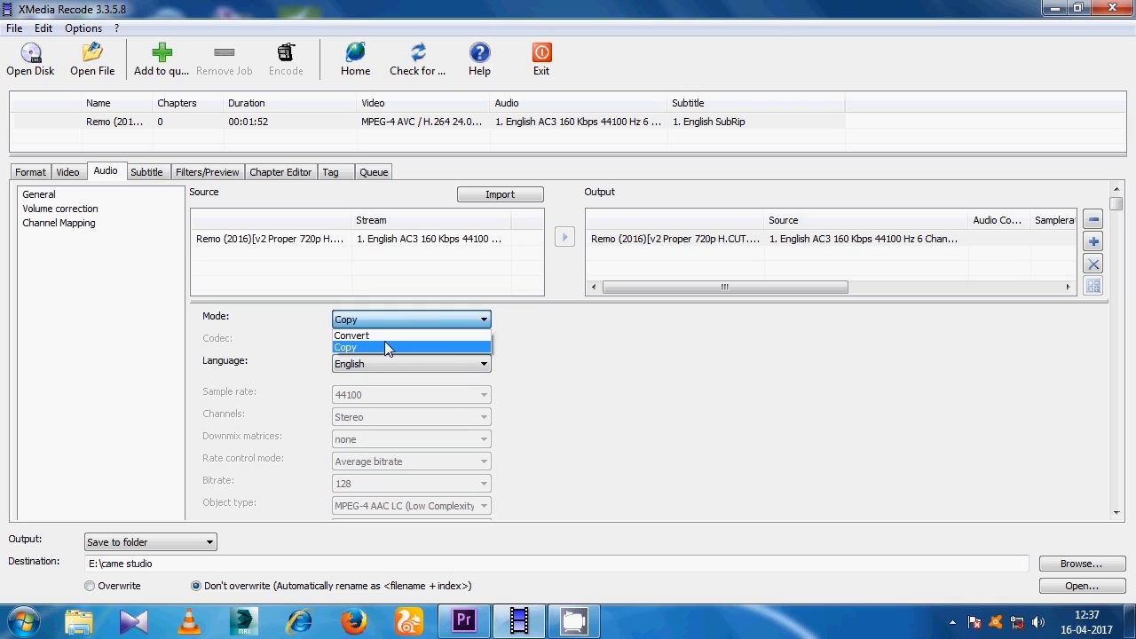
{"action": "left_click", "coordinate": [382, 332]}
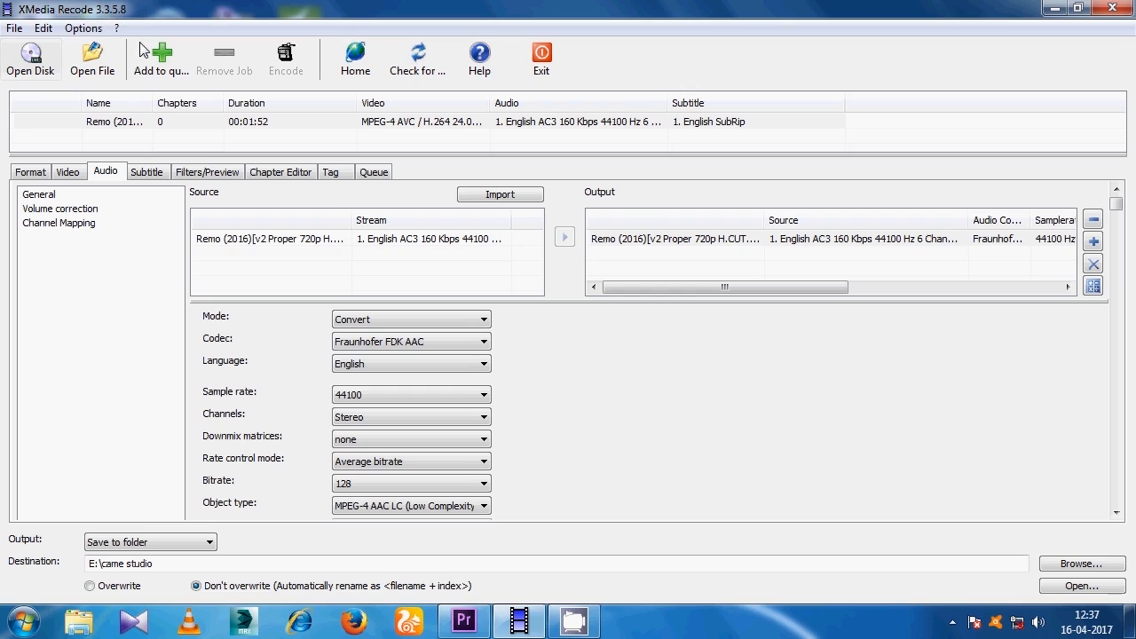
Add the Remo clip to the queue, encode it as MP4 and close the completion message.
{"action": "left_click", "coordinate": [163, 68]}
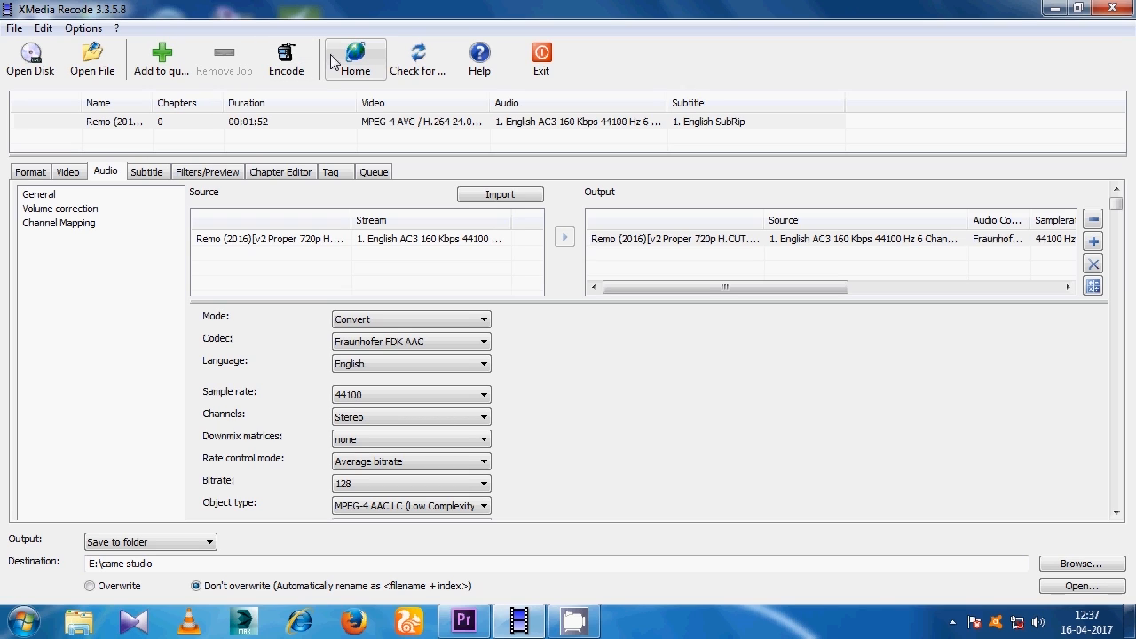
{"action": "left_click", "coordinate": [296, 64]}
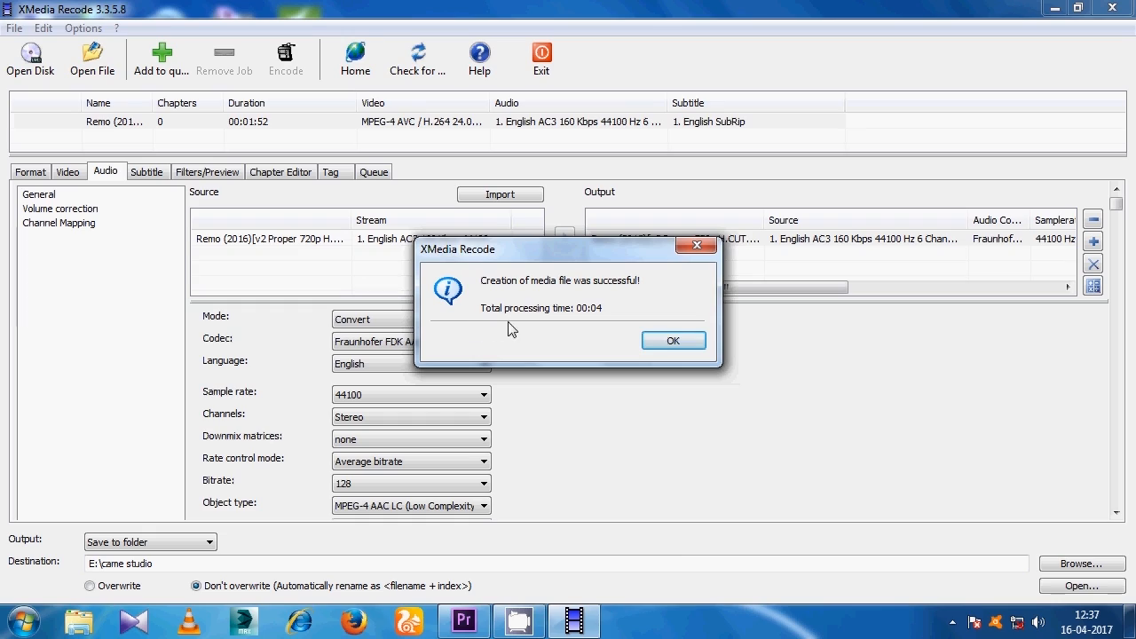
{"action": "left_click", "coordinate": [673, 342]}
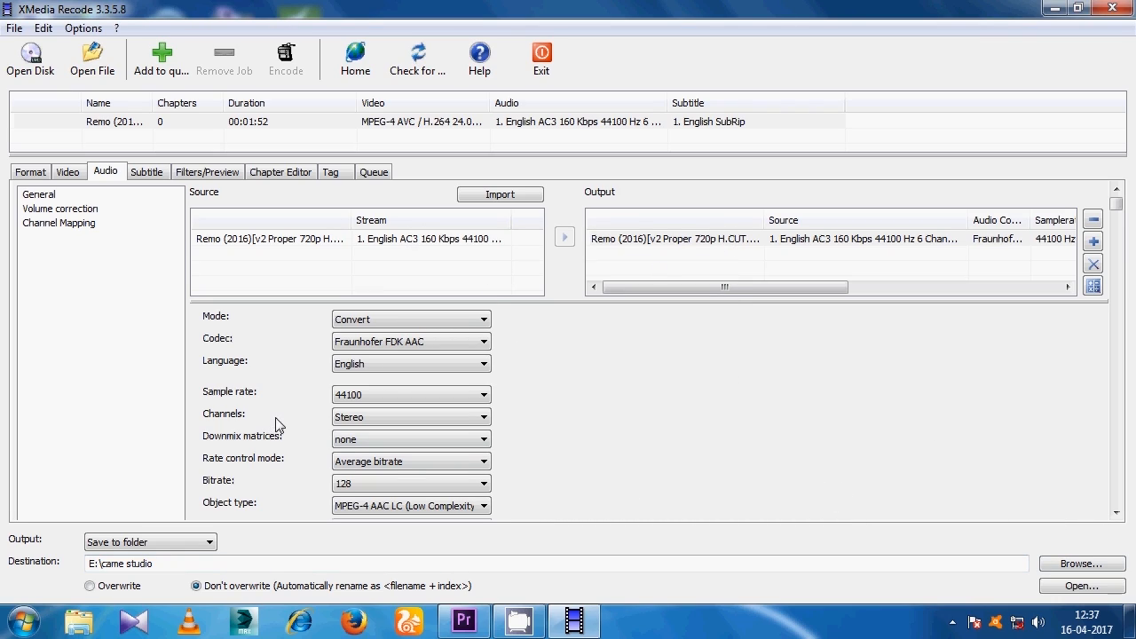
Choose the came studio folder on New Volume (E:) as the output destination.
{"action": "left_click", "coordinate": [1067, 568]}
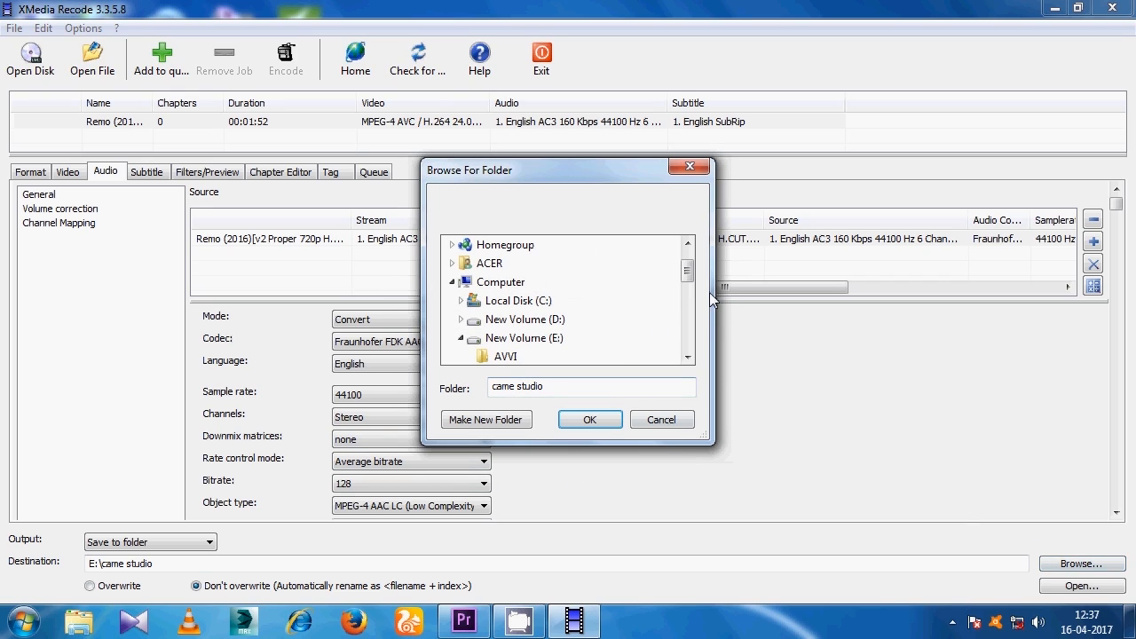
{"action": "left_click_drag", "start_coordinate": [687, 271], "coordinate": [697, 349]}
{"action": "left_click_drag", "start_coordinate": [696, 344], "coordinate": [683, 284]}
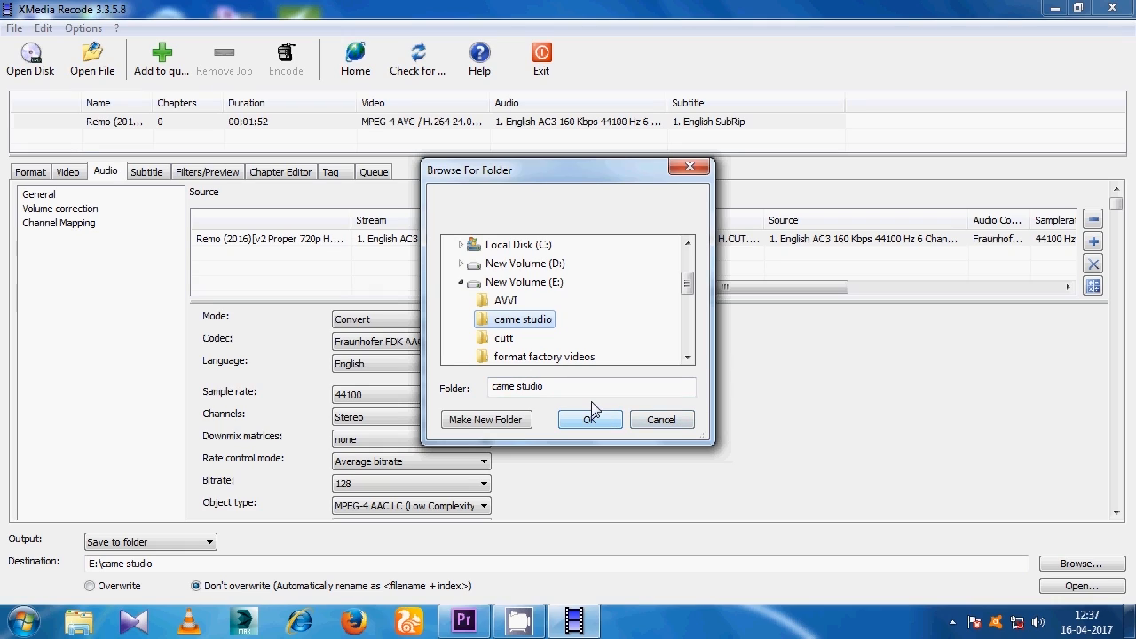
{"action": "left_click", "coordinate": [506, 301]}
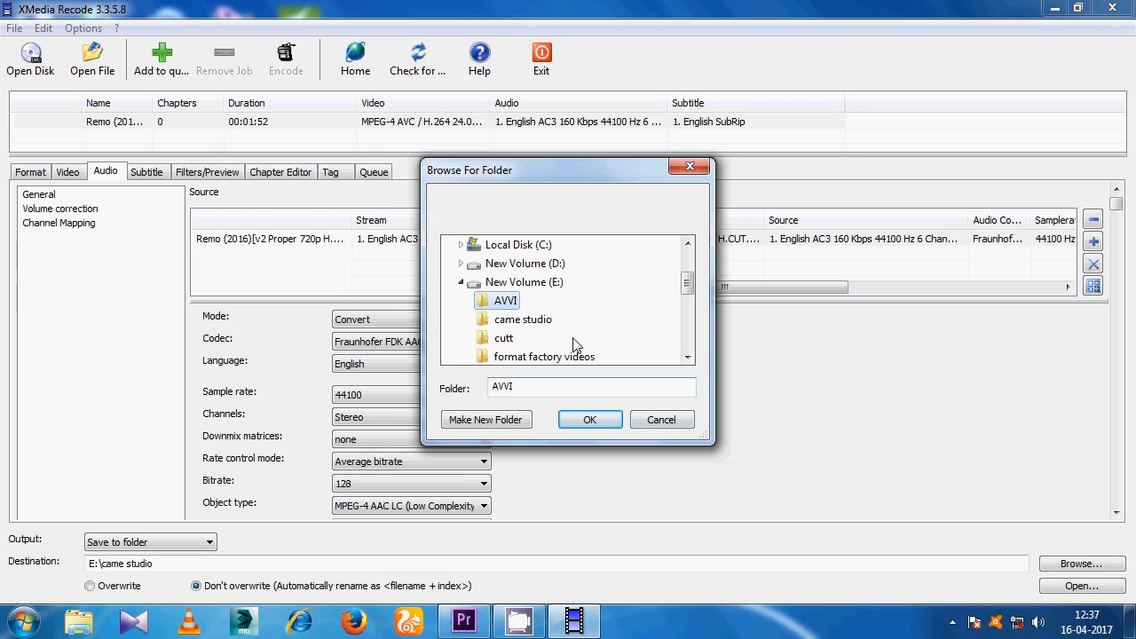
{"action": "left_click", "coordinate": [537, 319]}
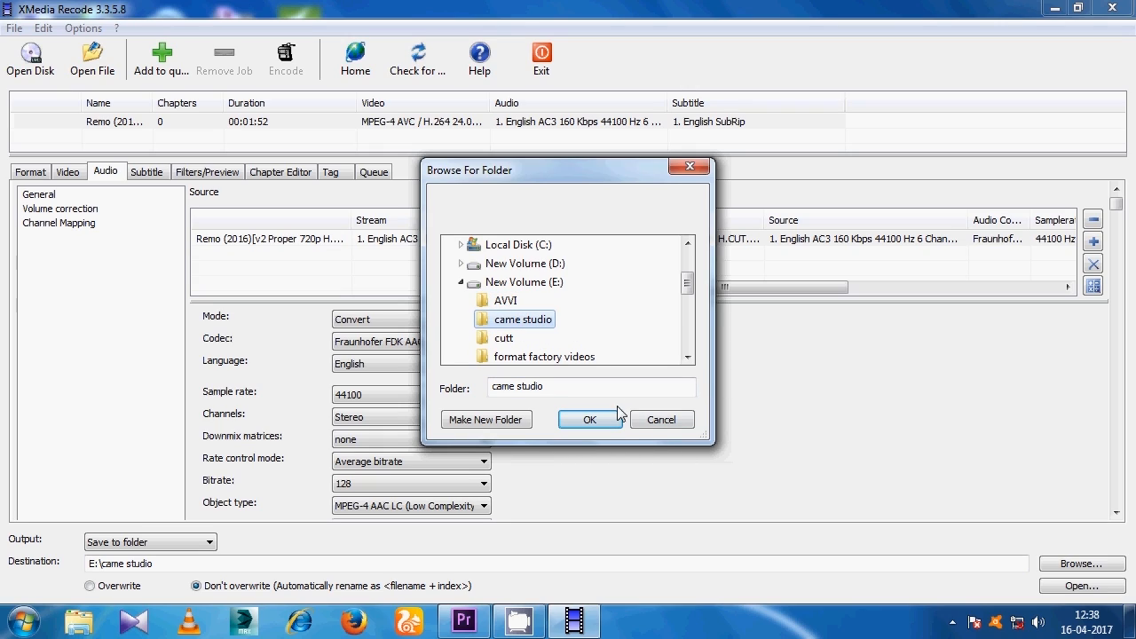
{"action": "left_click", "coordinate": [590, 418]}
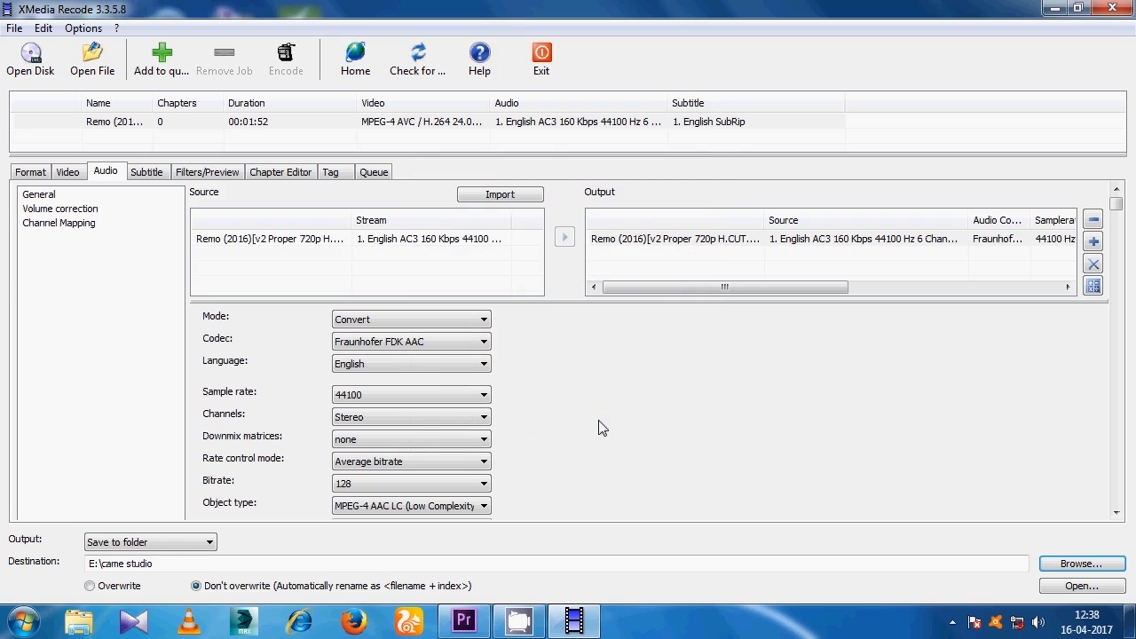